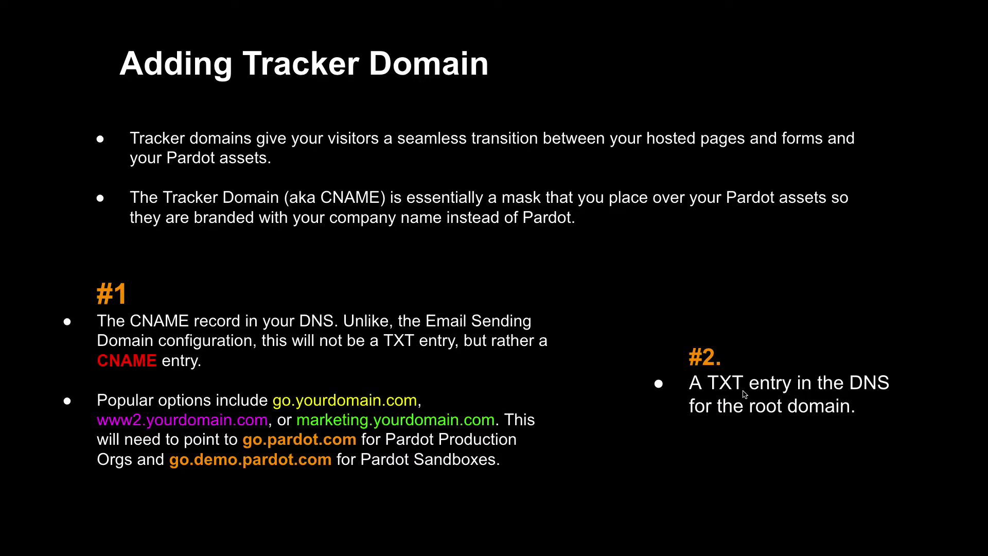
Step: Exit the slideshow to edit the 'Adding Tracker Domain' slide of the Implementing Pardot deck
key(Escape)
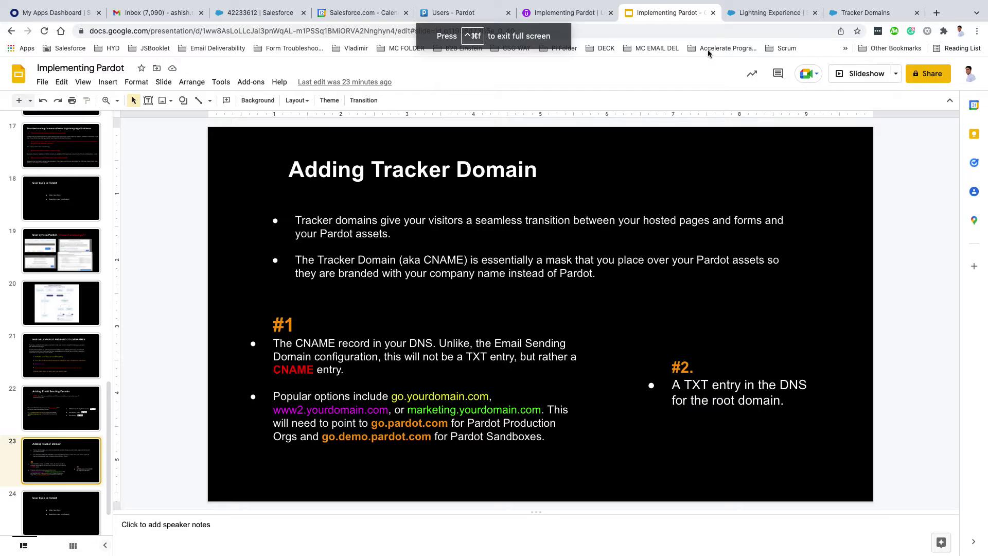
Step: Switch to Pardot Domain Management and locate the Tracker Domains section
click(754, 13)
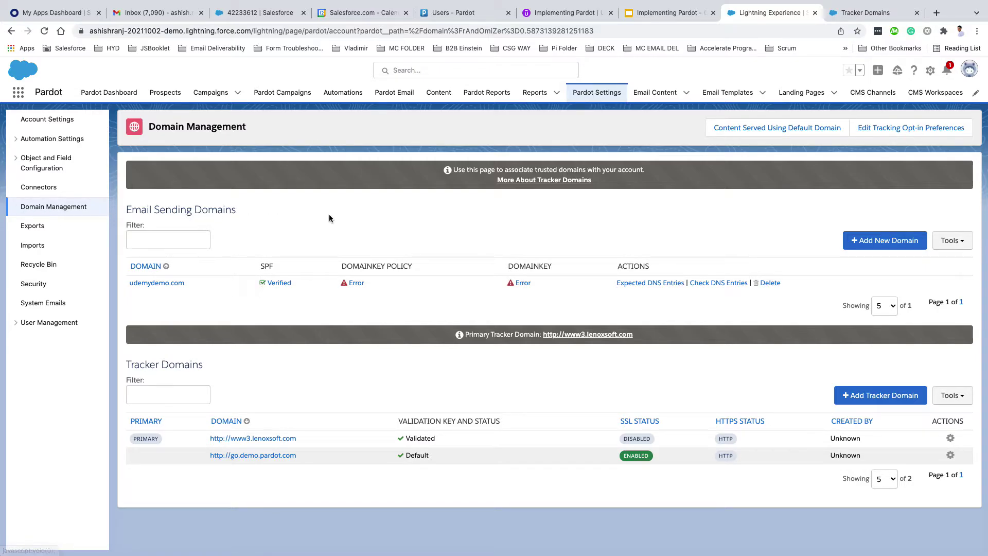
scroll(362, 337, down, 1)
drag(126, 366, 207, 364)
click(293, 359)
Step: Create a tracker domain with Domain go.udemydemo.com
click(870, 396)
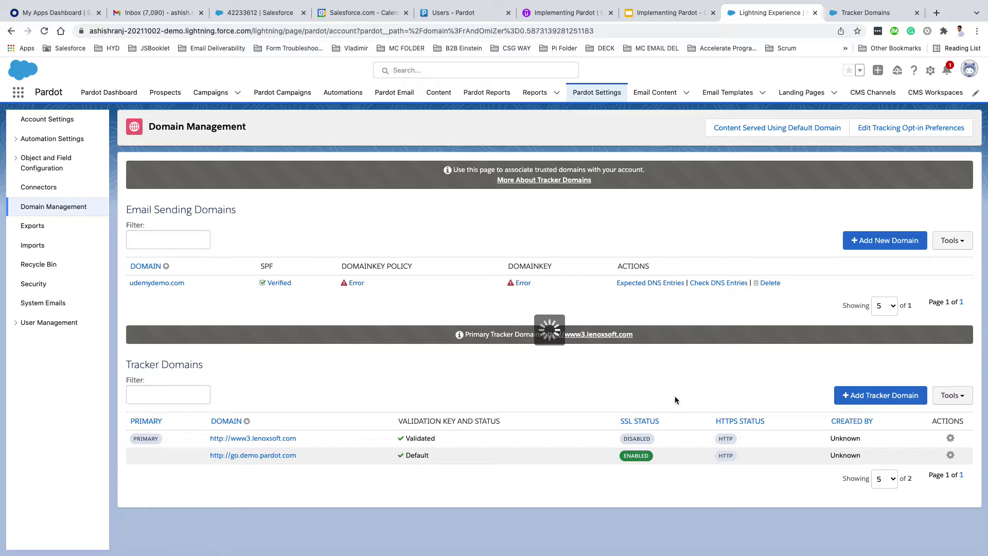
scroll(394, 395, down, 1)
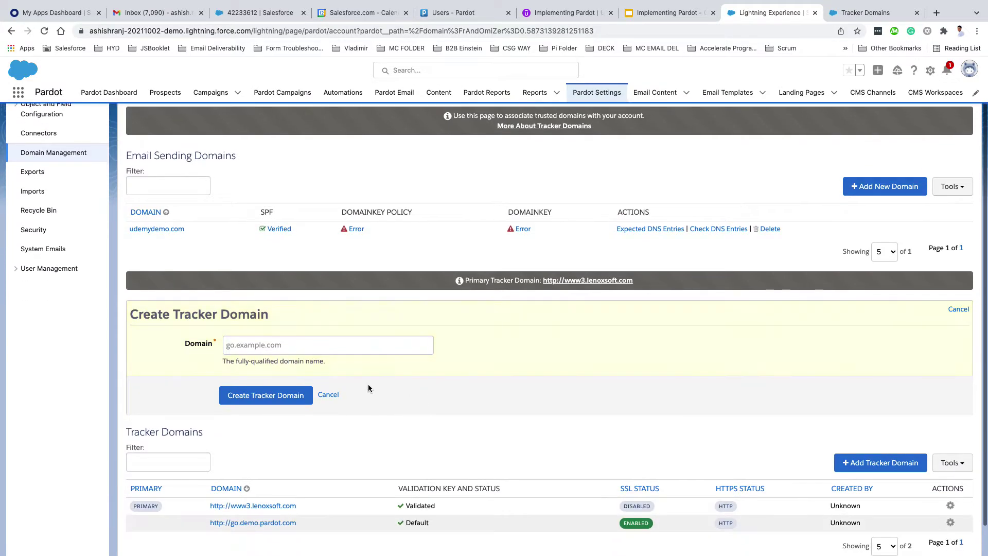
click(267, 346)
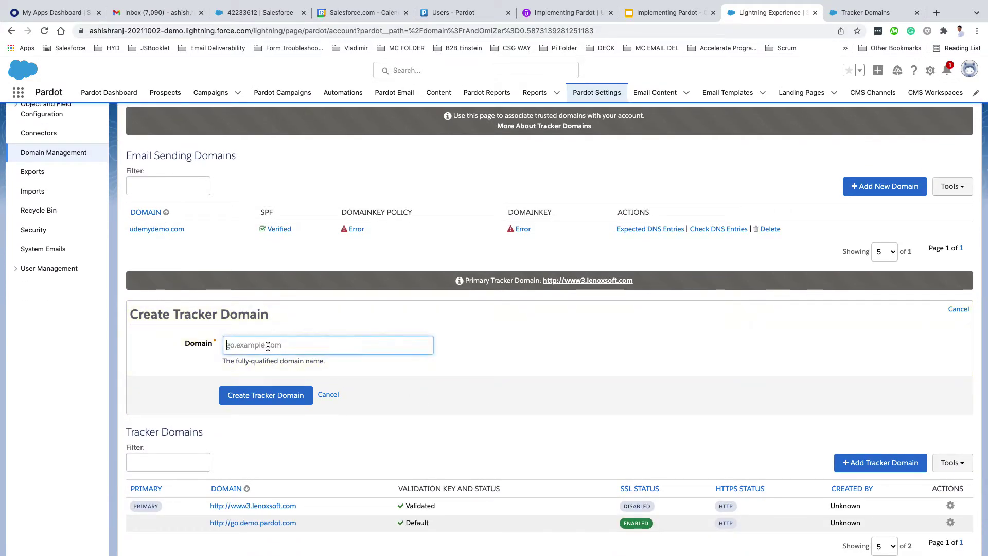
text(go.udemydem)
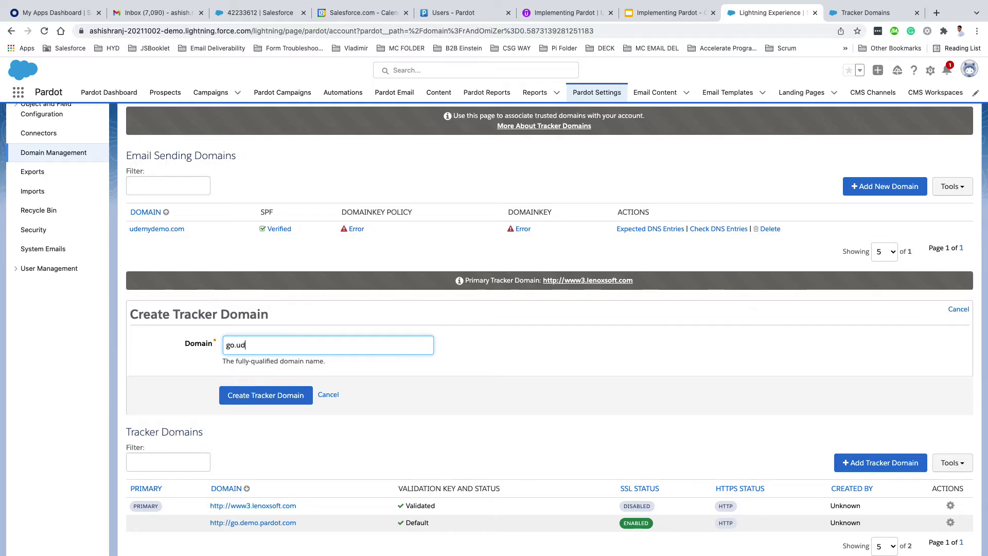
text(o.com)
click(260, 395)
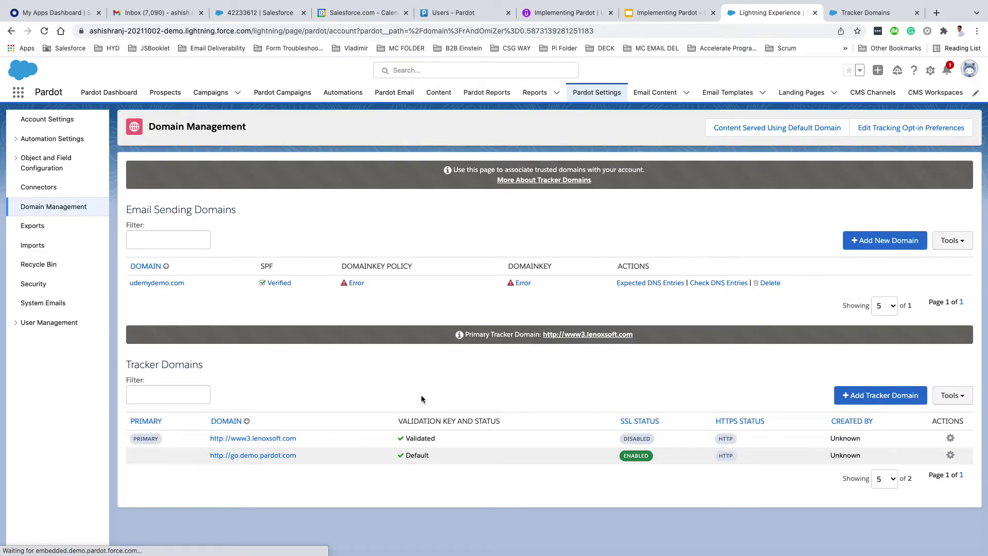
scroll(394, 407, down, 1)
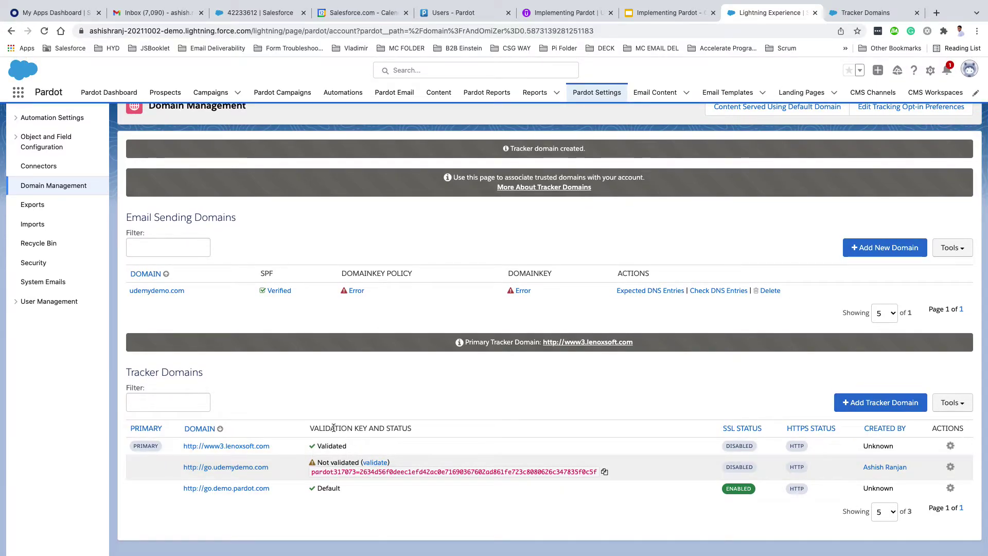
drag(311, 429, 420, 428)
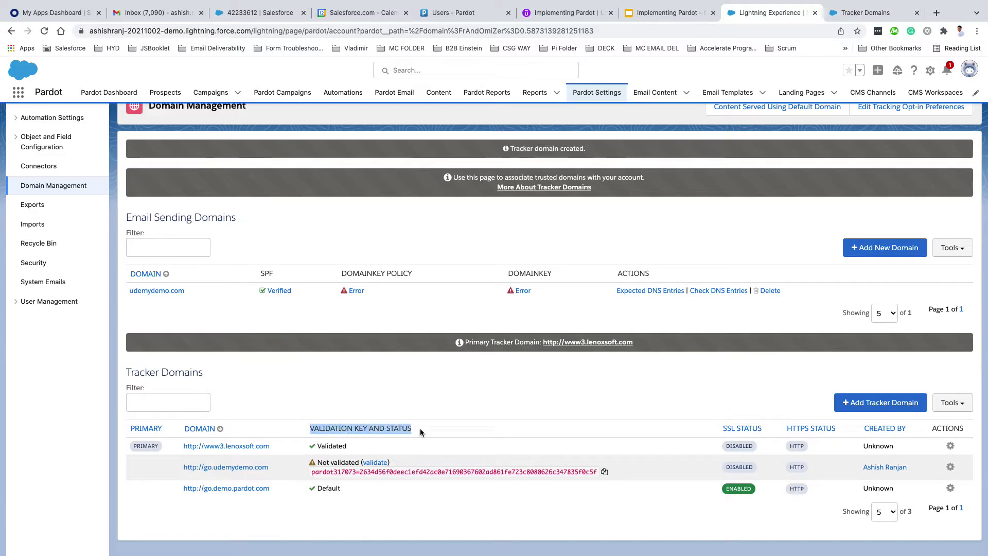
click(454, 418)
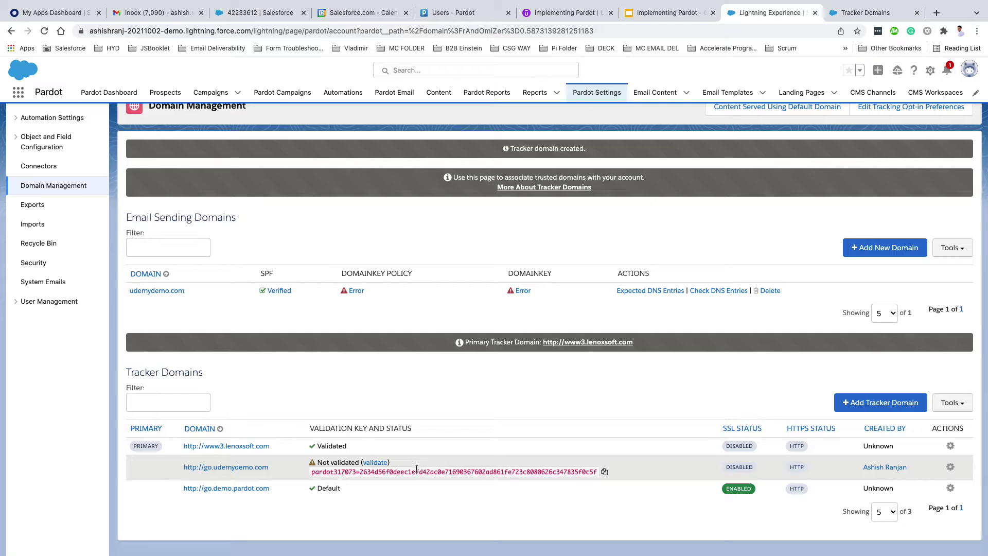
double_click(389, 472)
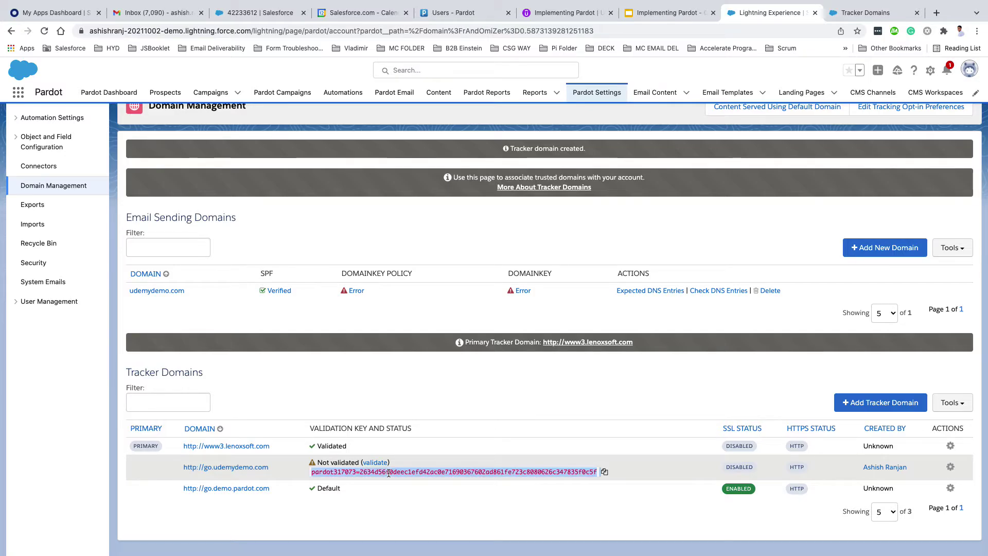
click(445, 448)
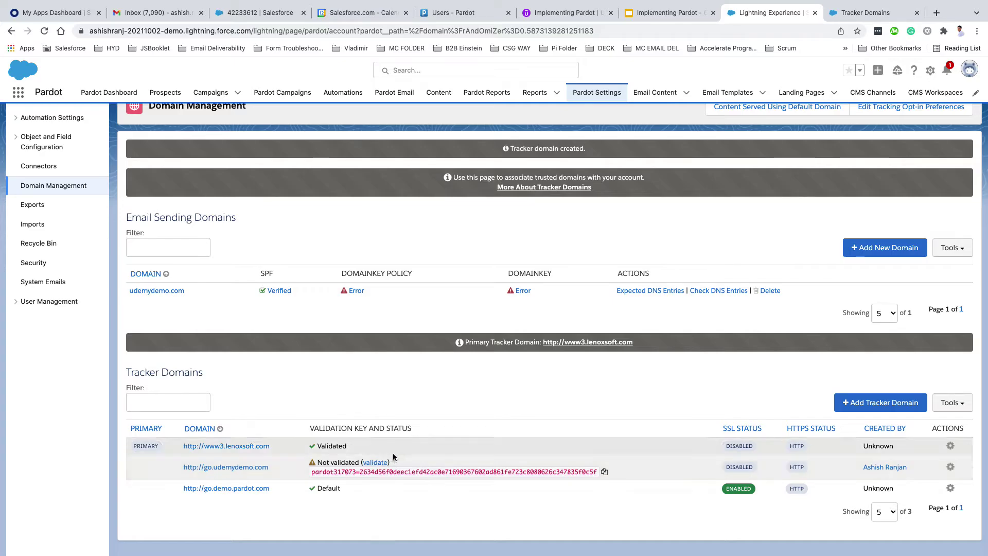
triple_click(401, 472)
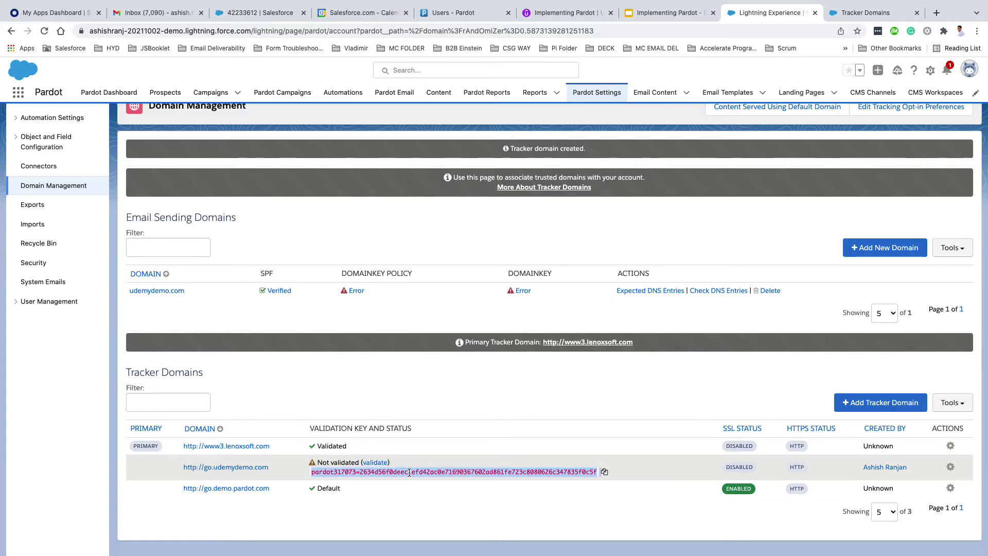
click(442, 404)
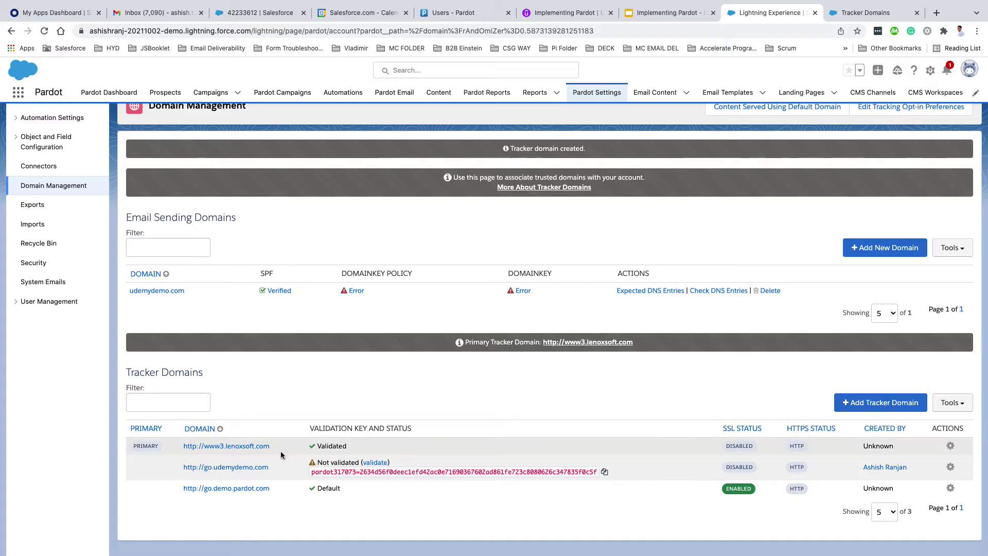
drag(216, 448, 182, 451)
key(super+c)
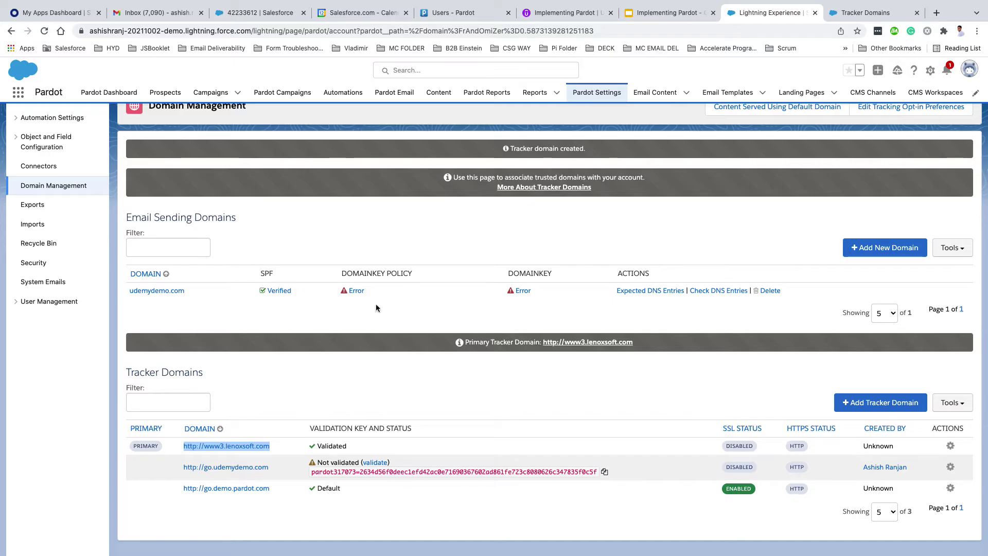
click(937, 12)
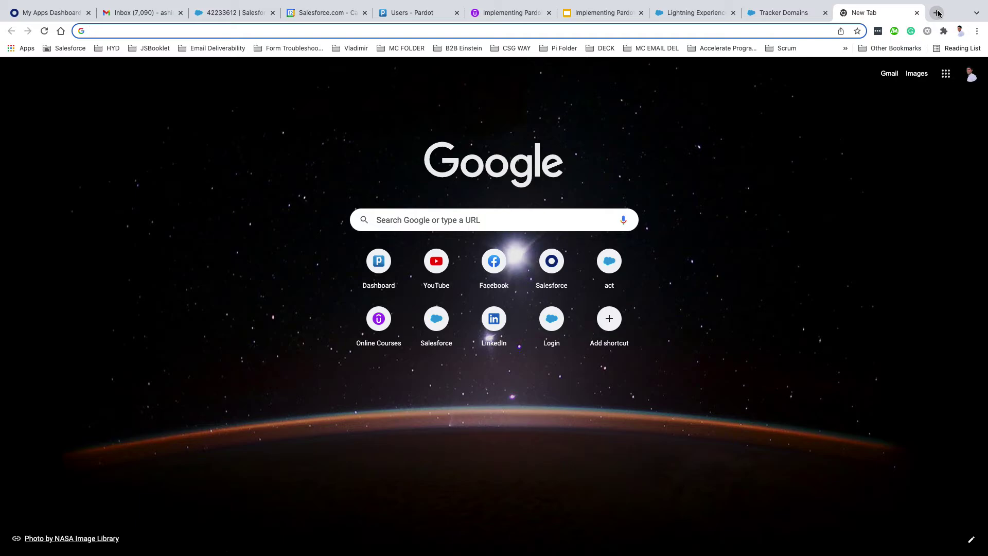
Step: Load www3.lenoxsoft.com, which shows Example Domain, then go back to Pardot Domain Management
key(super+v)
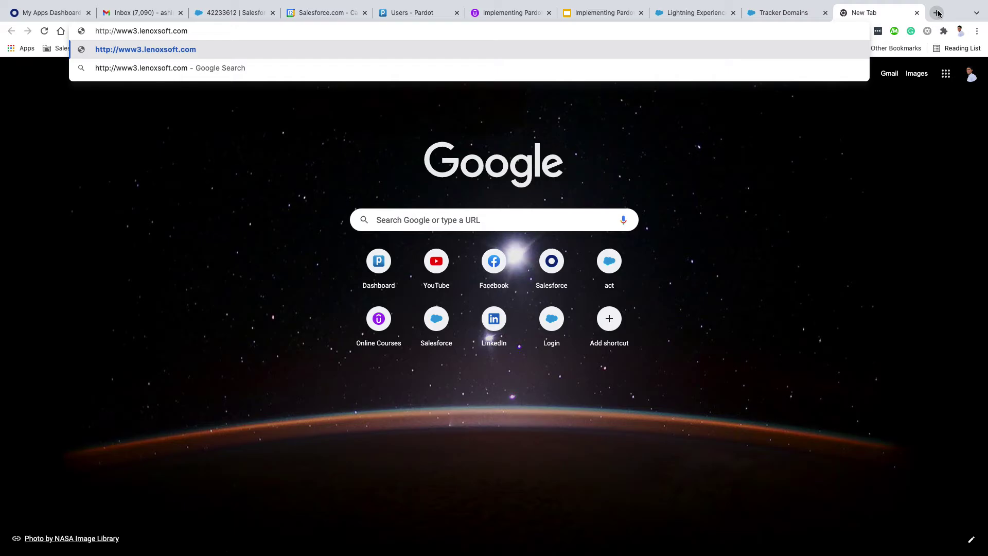
key(Return)
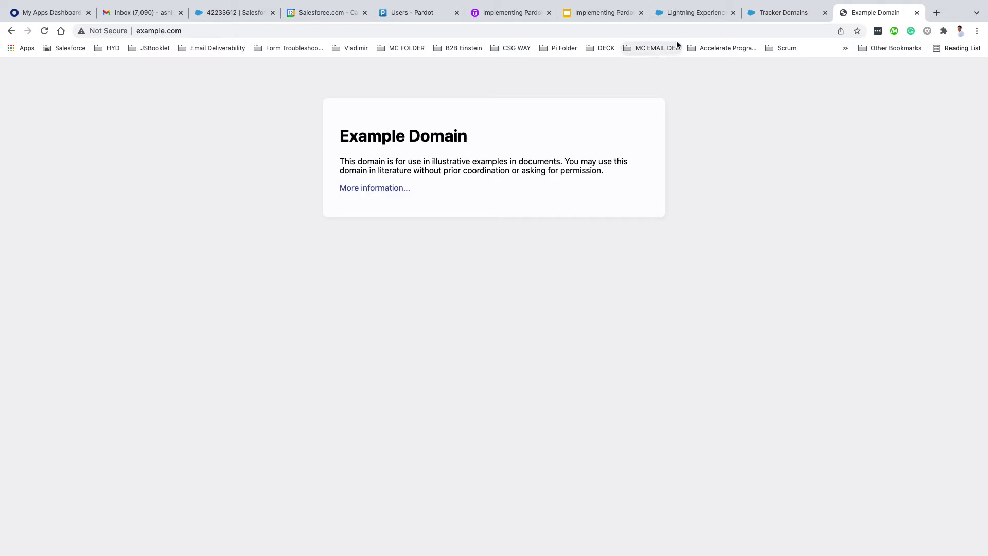
click(670, 15)
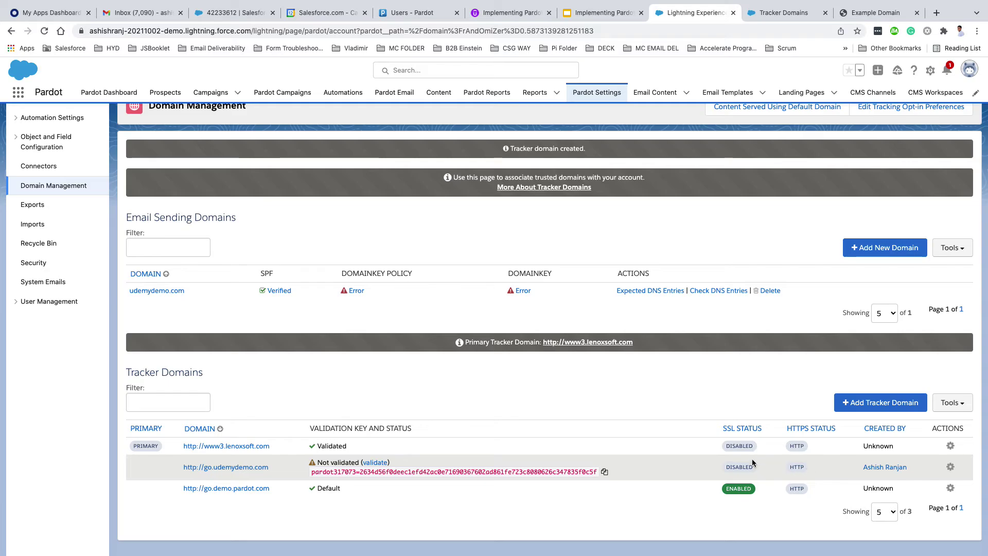
click(948, 467)
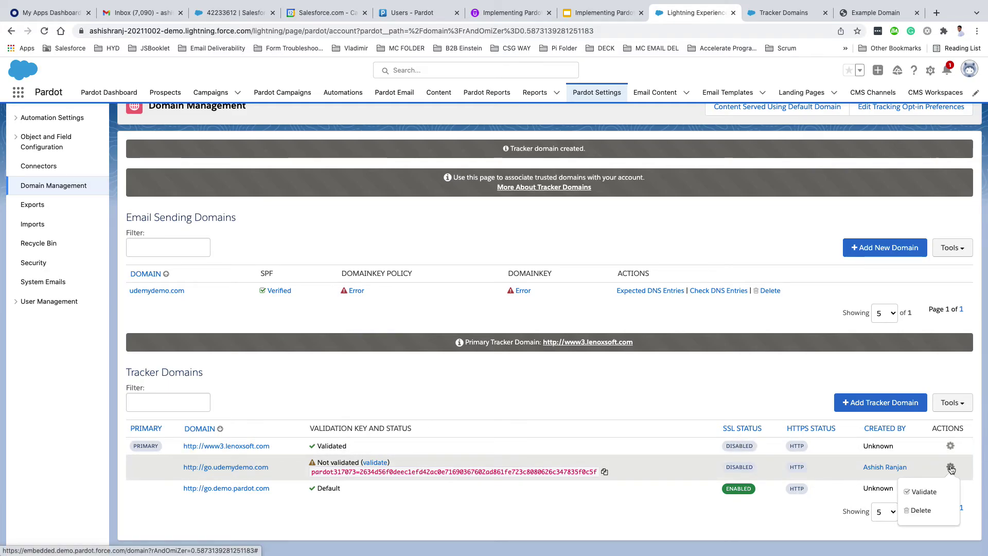
click(779, 510)
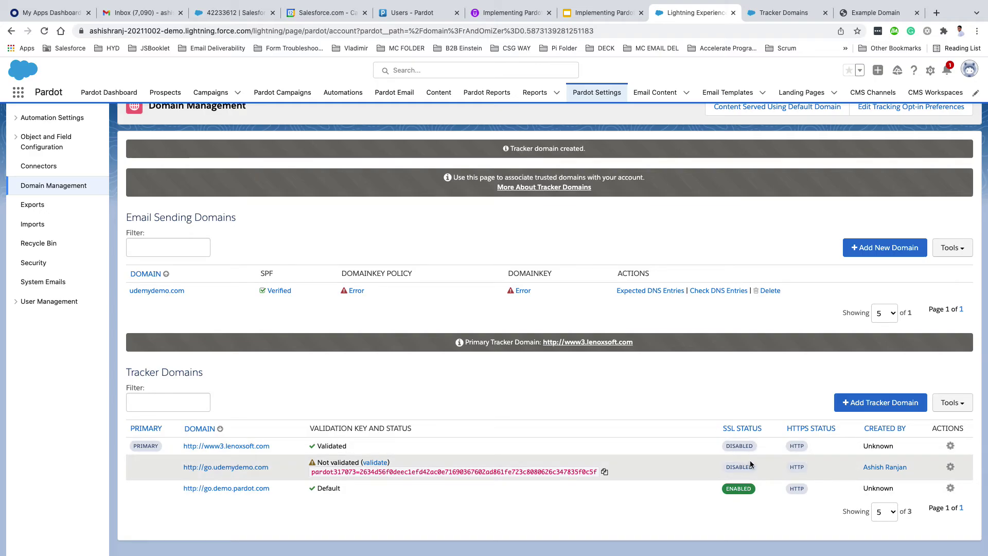
click(950, 446)
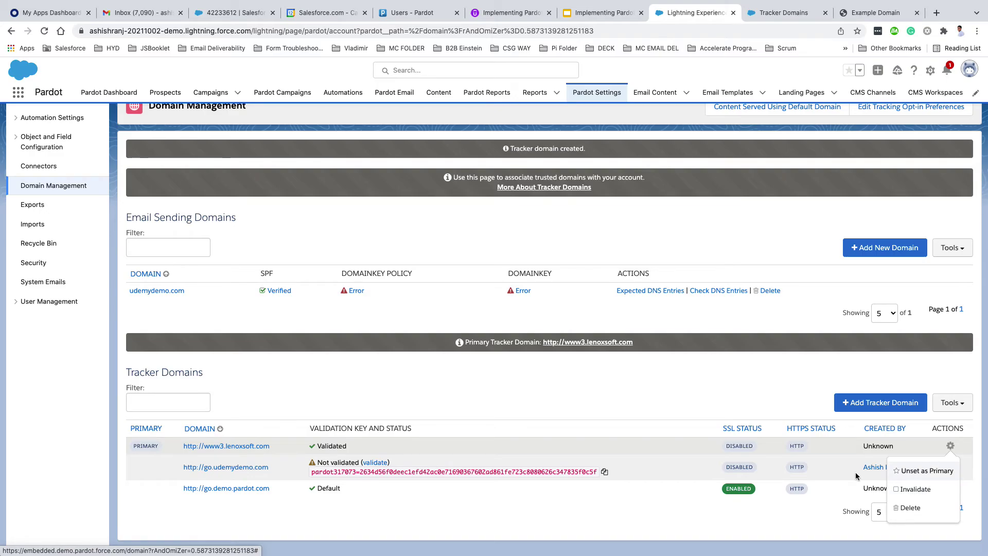
click(690, 496)
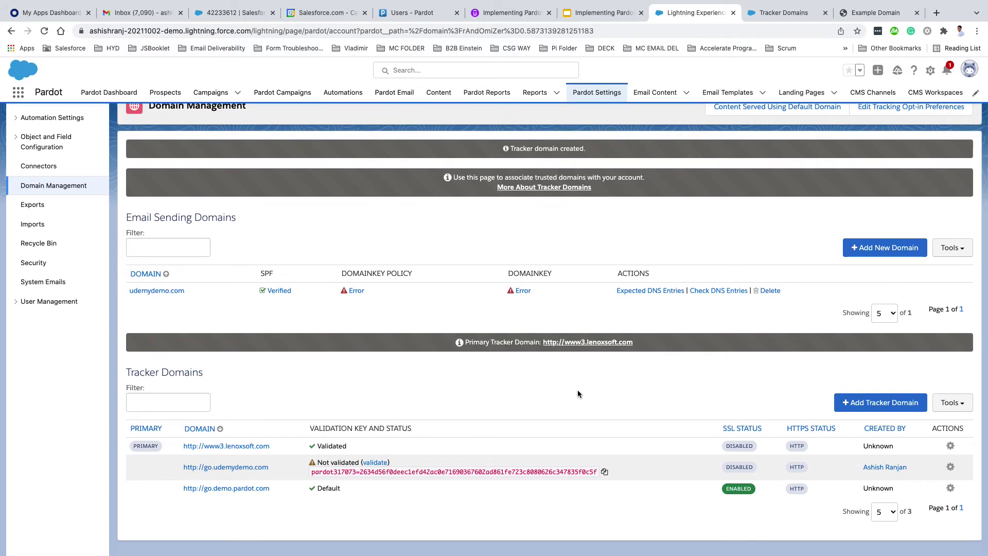
scroll(505, 342, up, 1)
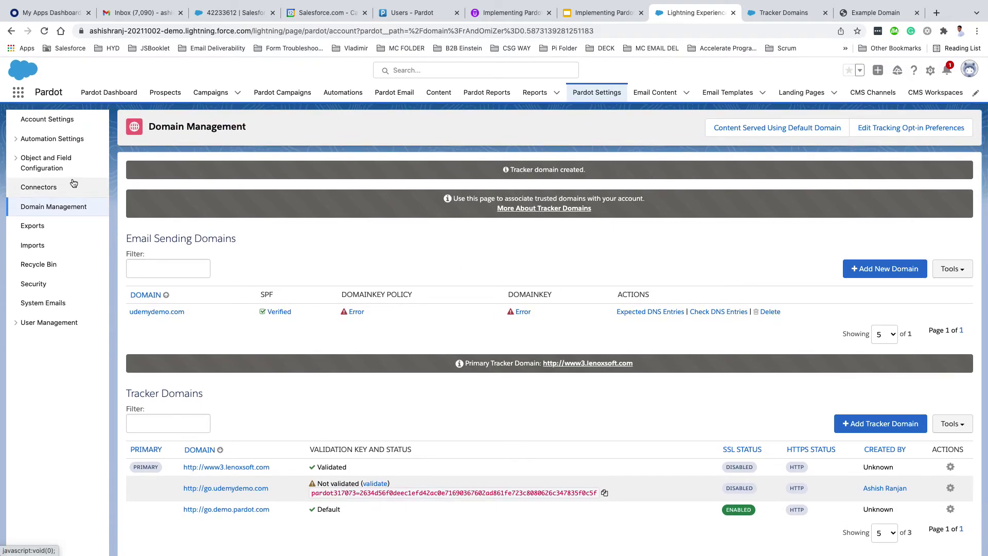
click(436, 95)
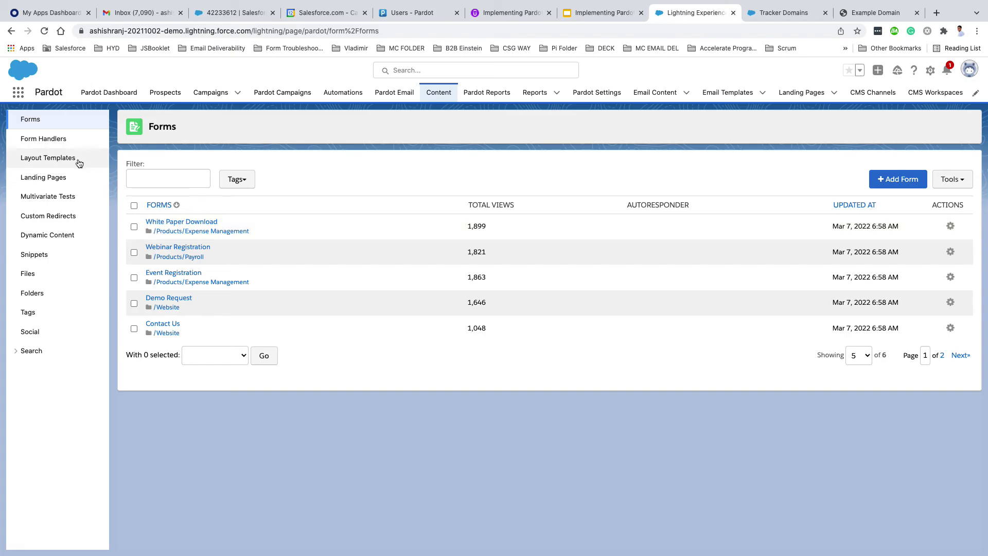
Step: Check the tracker domain of the White Paper Download form and the Free Trial Signup handler
click(175, 222)
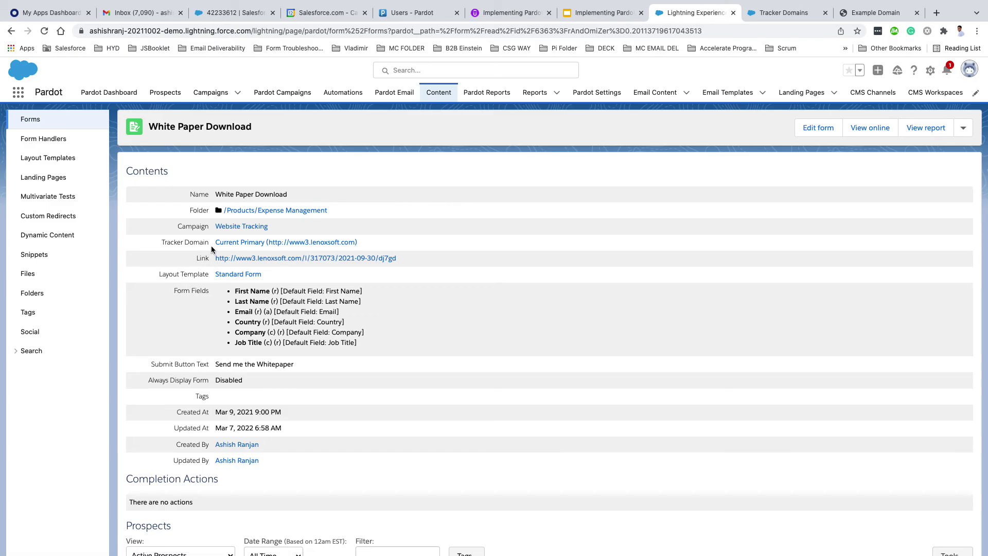
drag(366, 241, 392, 225)
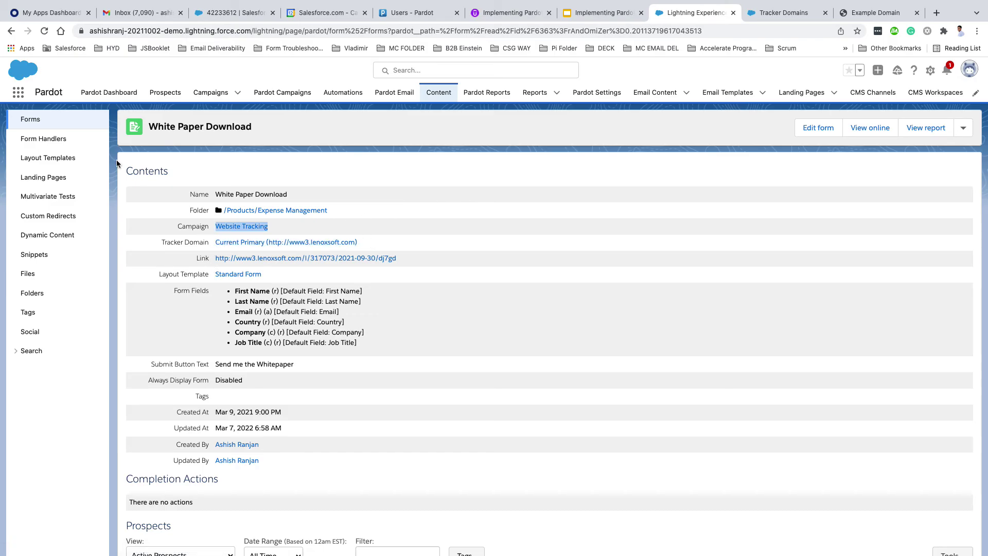
click(44, 138)
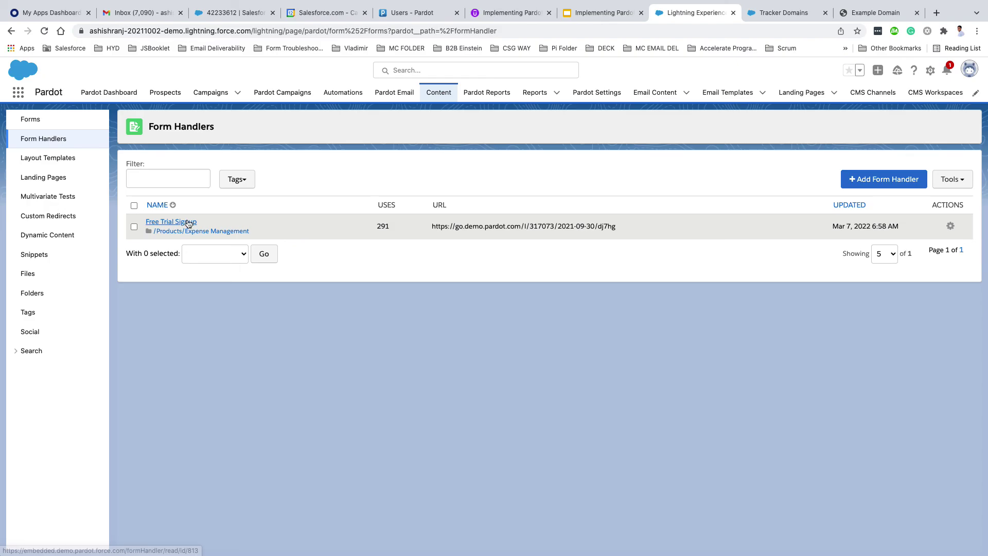
click(176, 223)
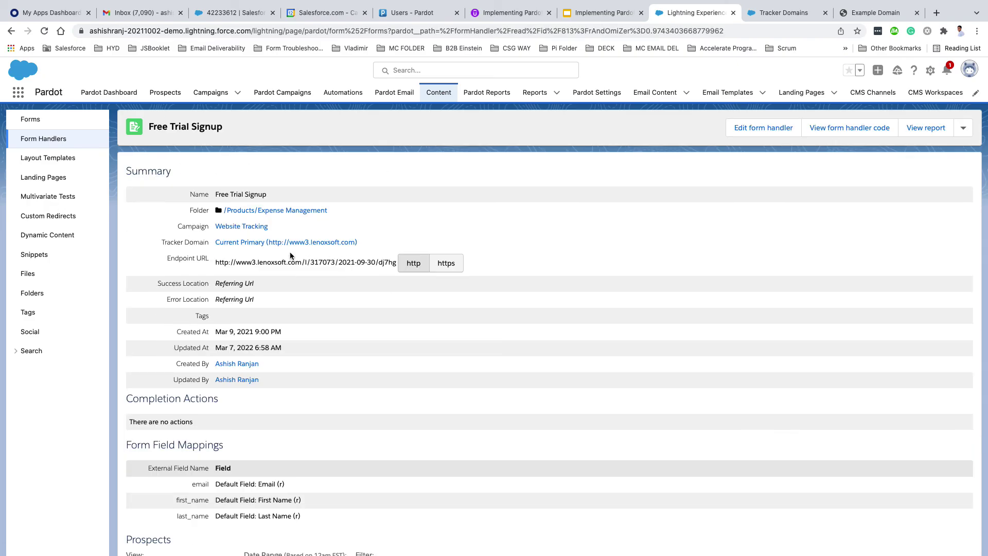
drag(368, 242, 214, 243)
click(257, 266)
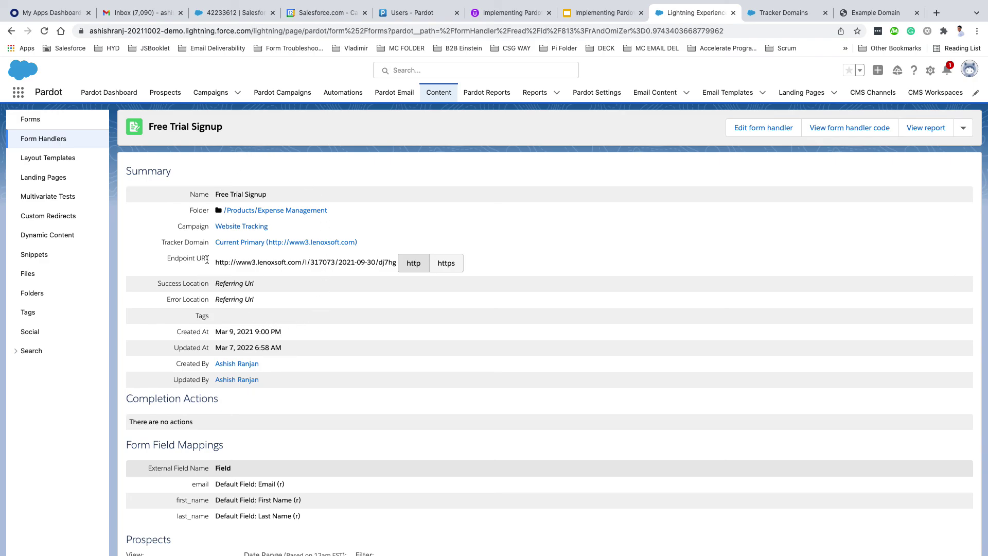